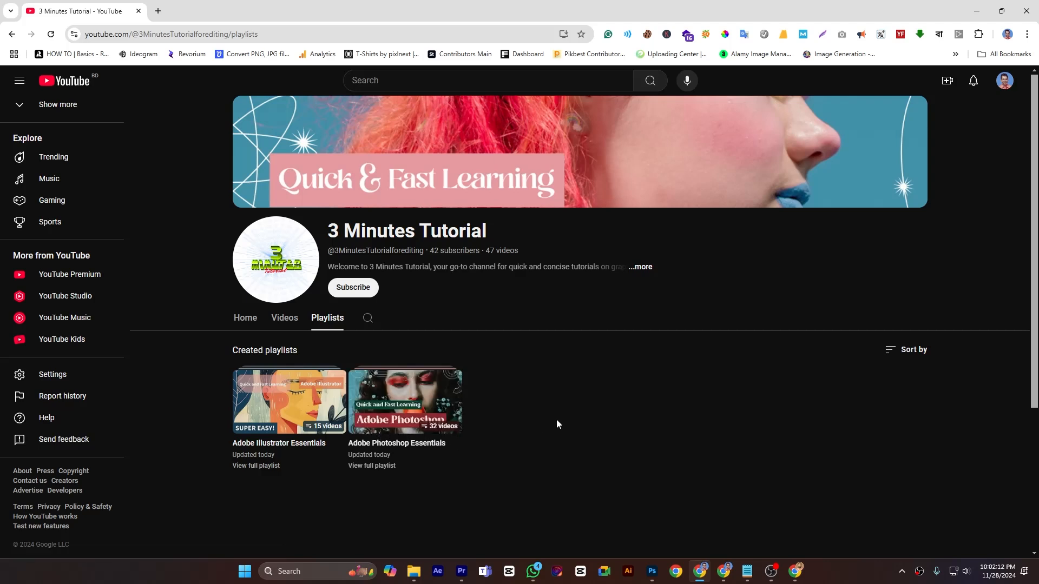
# - Switch to Photoshop and select the Mixer Brush Tool from the brush tool group
pyautogui.click(651, 572)
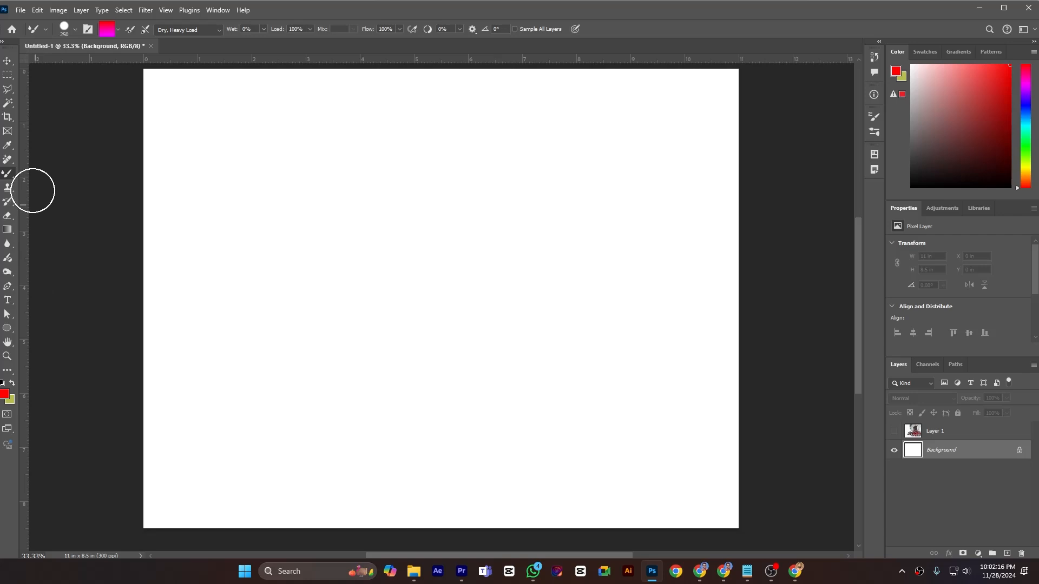
pyautogui.rightClick(7, 175)
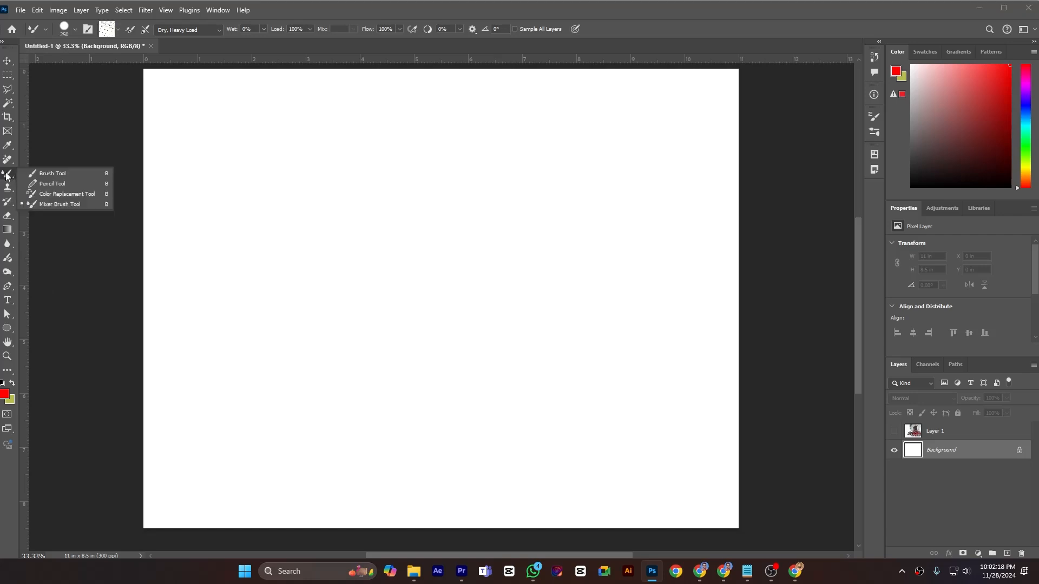
pyautogui.click(83, 204)
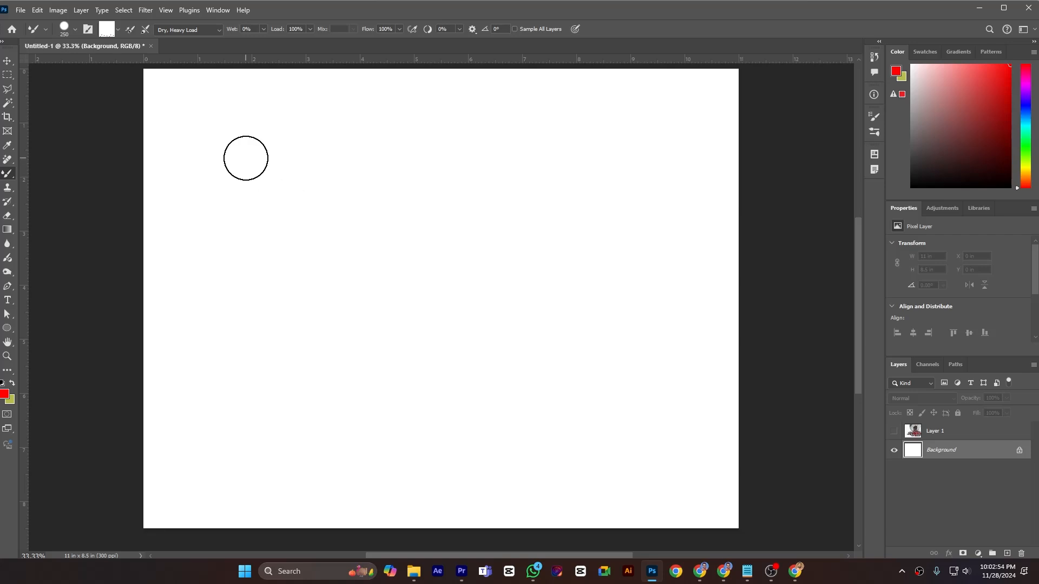
# - Load the mixer brush and paint a red dab and a long horizontal stroke near the canvas top
pyautogui.click(118, 30)
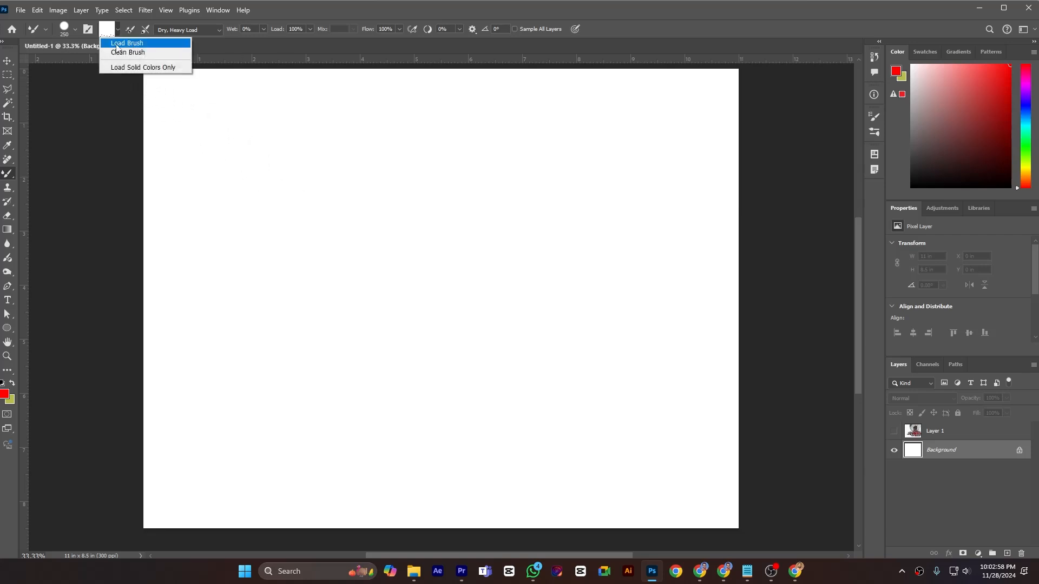
pyautogui.click(117, 43)
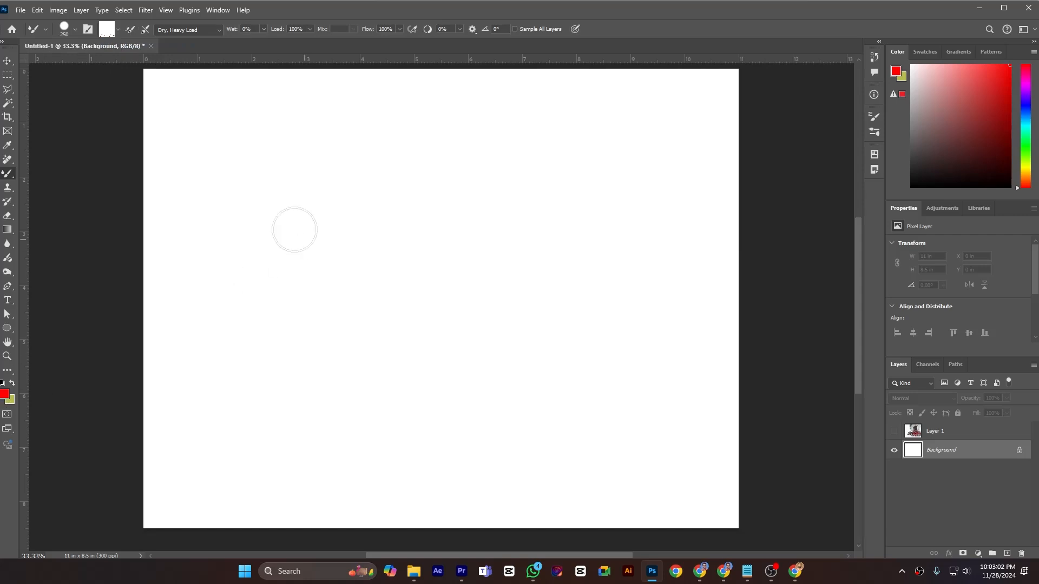
pyautogui.click(196, 135)
pyautogui.moveTo(264, 132); pyautogui.dragTo(547, 139)
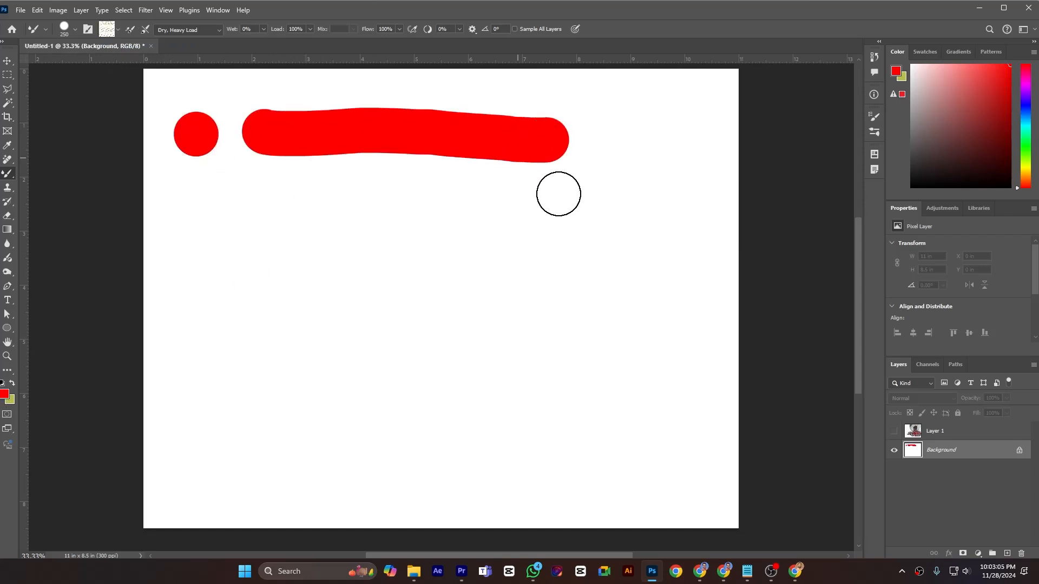
# - Set the foreground color to bright green 00ff2a in the Color Picker
pyautogui.click(5, 392)
pyautogui.click(855, 357)
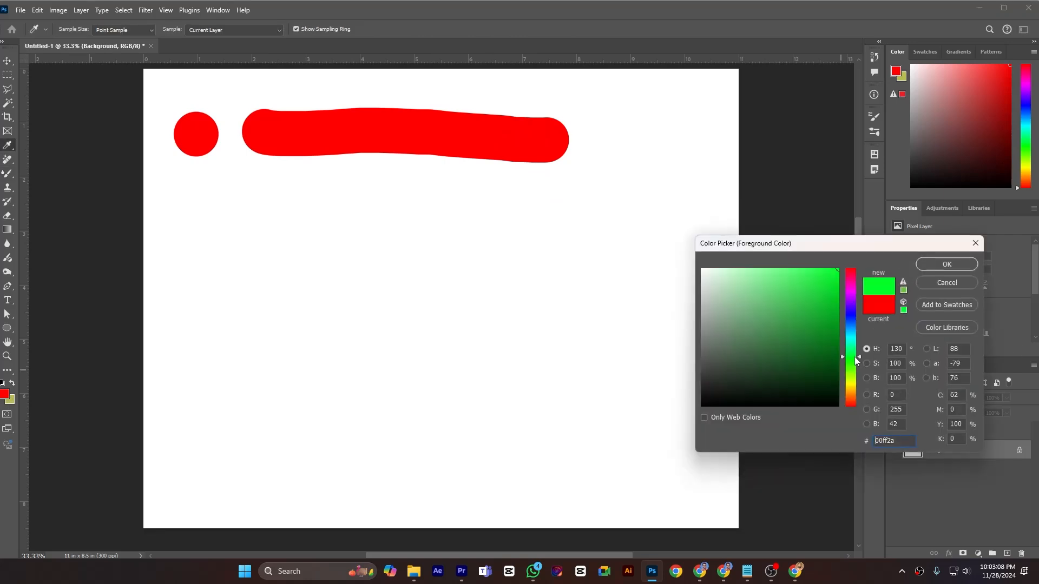
pyautogui.click(946, 260)
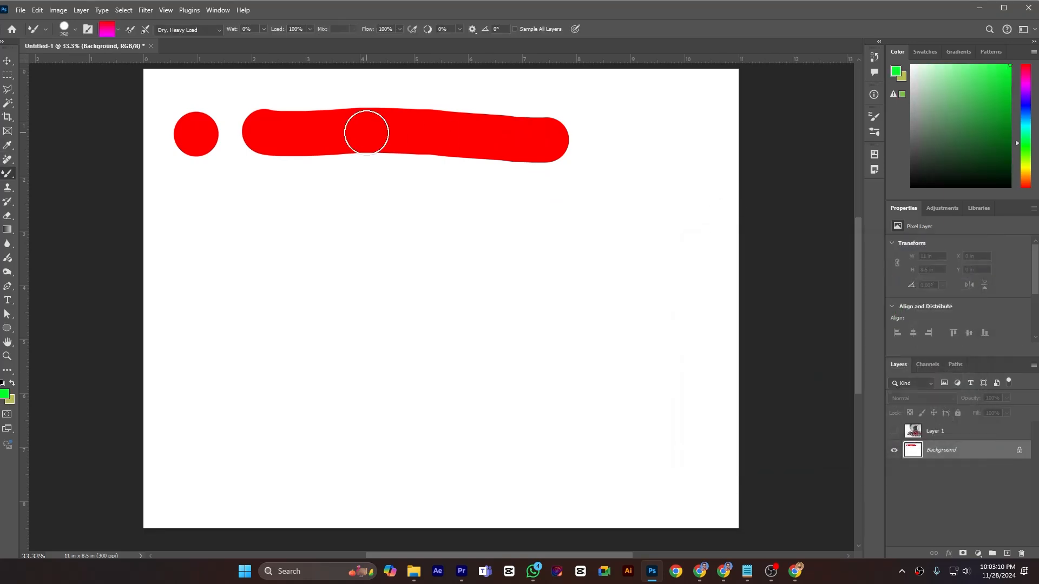
# - Clean and reload the brush, then paint a green dab and wavy stroke below the red row
pyautogui.click(118, 31)
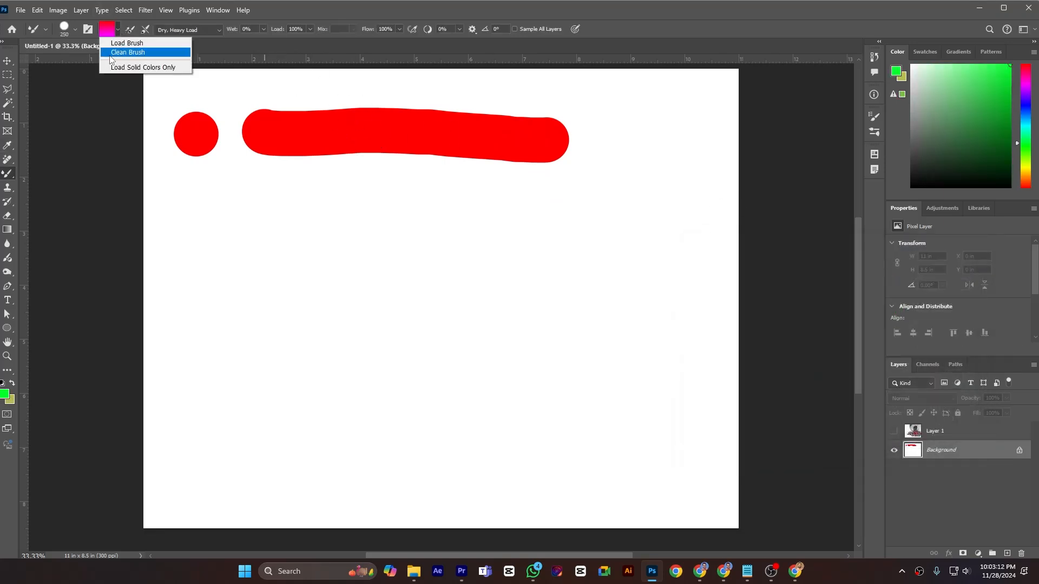
pyautogui.click(113, 53)
pyautogui.click(111, 29)
pyautogui.click(117, 43)
pyautogui.click(198, 266)
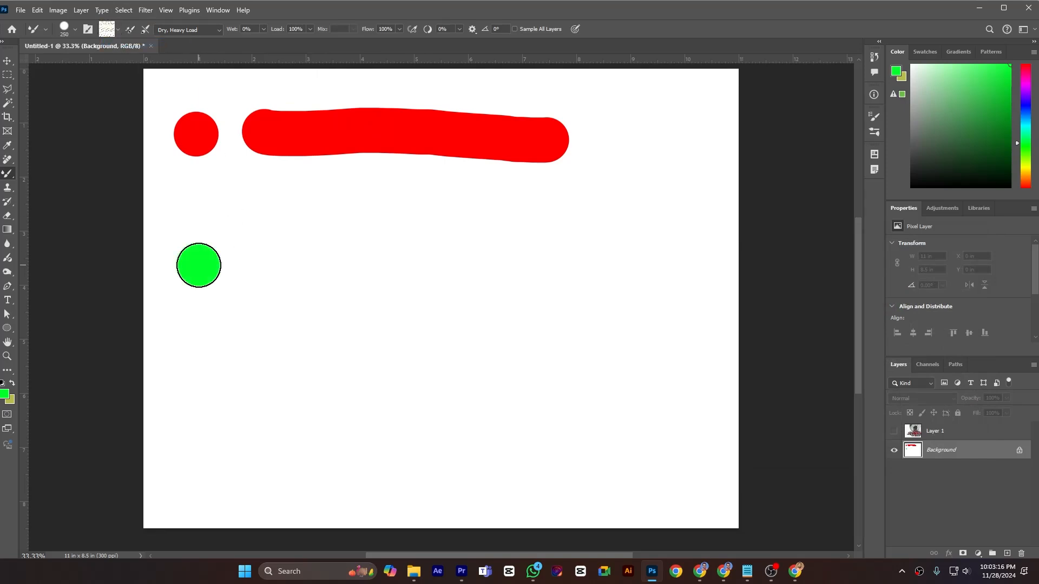
pyautogui.moveTo(255, 265)
pyautogui.mouseDown()
pyautogui.moveTo(314, 254)
pyautogui.moveTo(479, 263)
pyautogui.moveTo(617, 253)
pyautogui.mouseUp()
pyautogui.click(118, 31)
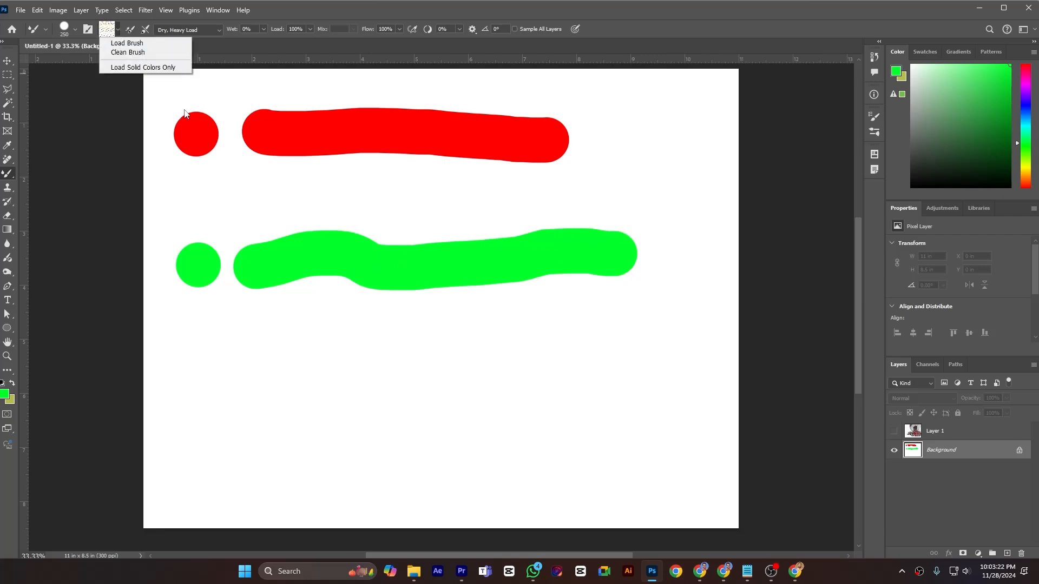
pyautogui.click(325, 352)
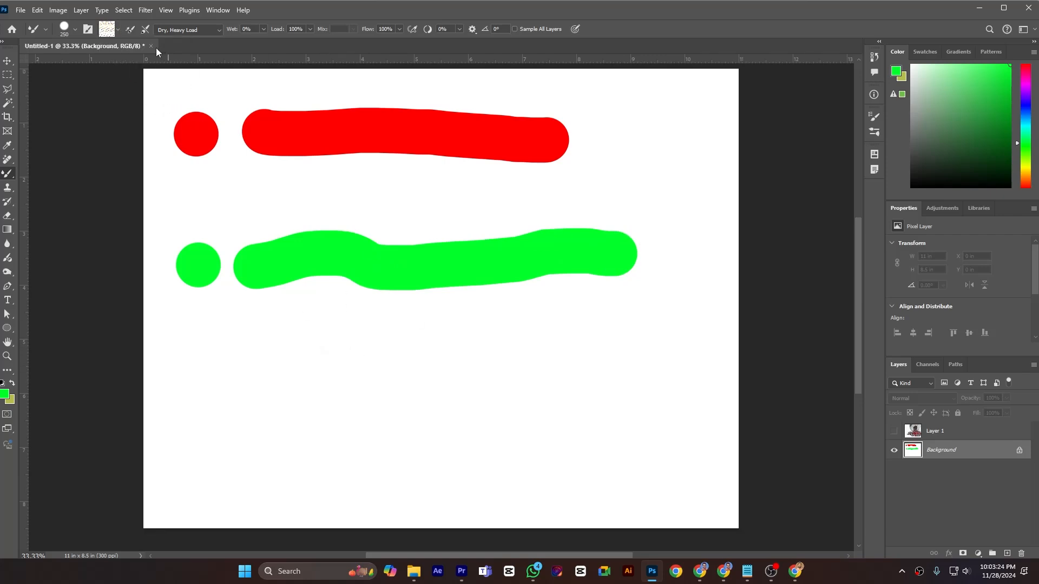
# - Show and select Layer 1, sample the red peppercorns into the brush, and paint a dab and stroke with them
pyautogui.click(894, 432)
pyautogui.click(942, 432)
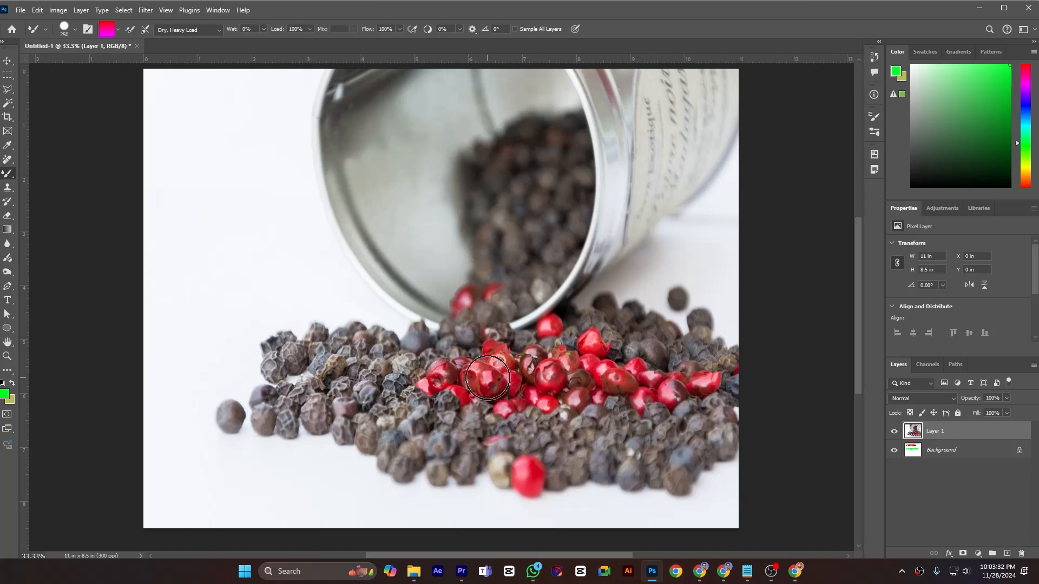
pyautogui.keyDown('alt'); pyautogui.click(466, 364); pyautogui.keyUp('alt')
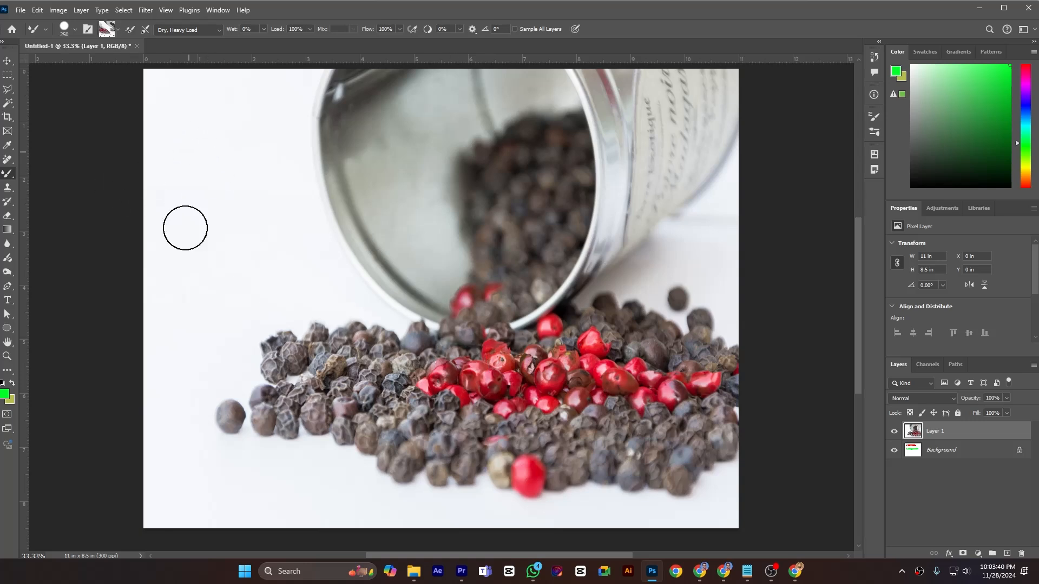
pyautogui.click(185, 256)
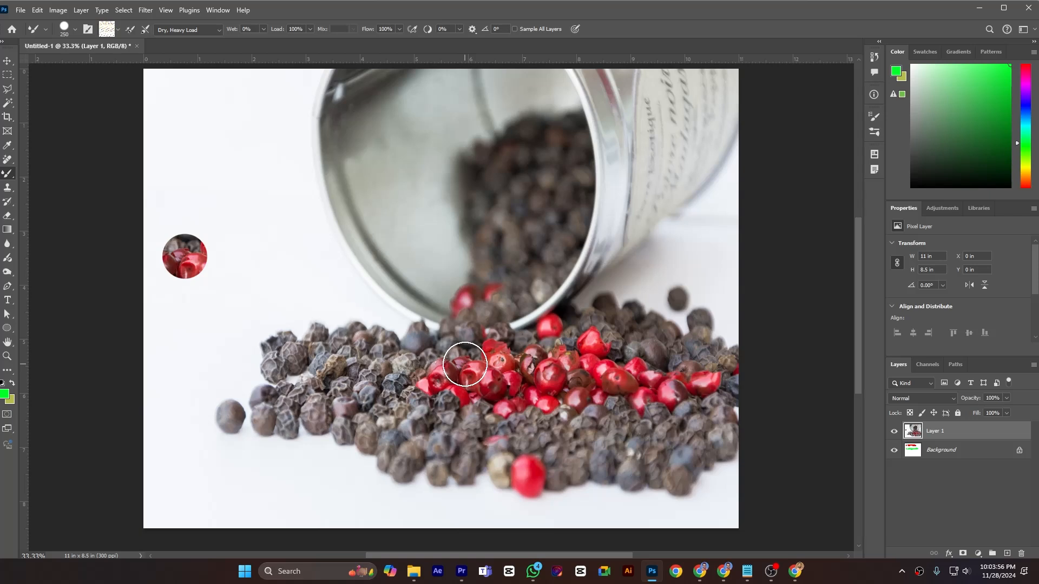
pyautogui.moveTo(234, 256)
pyautogui.mouseDown()
pyautogui.moveTo(291, 241)
pyautogui.moveTo(311, 267)
pyautogui.moveTo(333, 252)
pyautogui.moveTo(451, 257)
pyautogui.mouseUp()
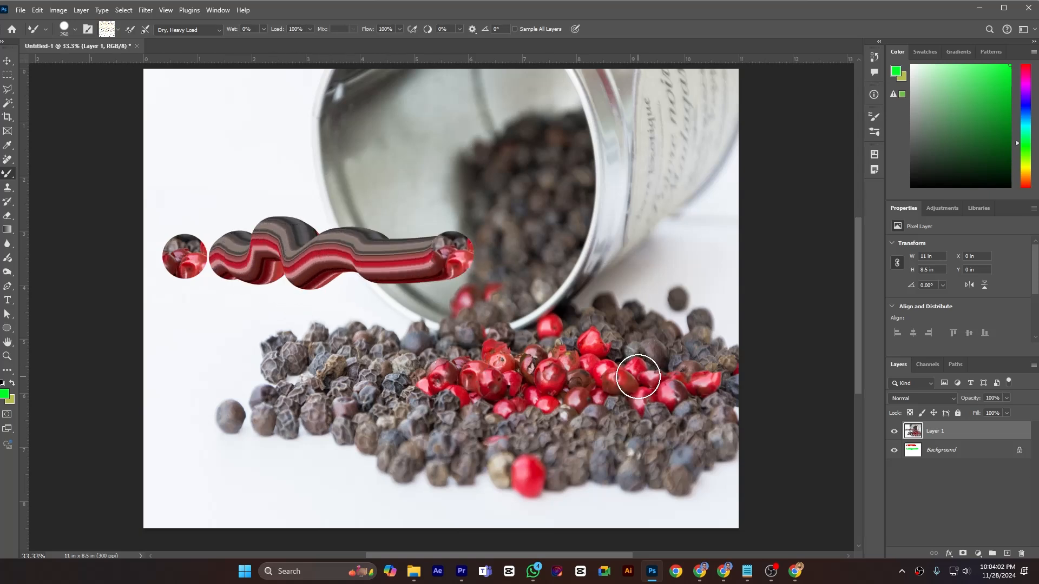
# - Clean the brush, sample the metal tin, and paint a dab and stroke near the upper left
pyautogui.click(119, 29)
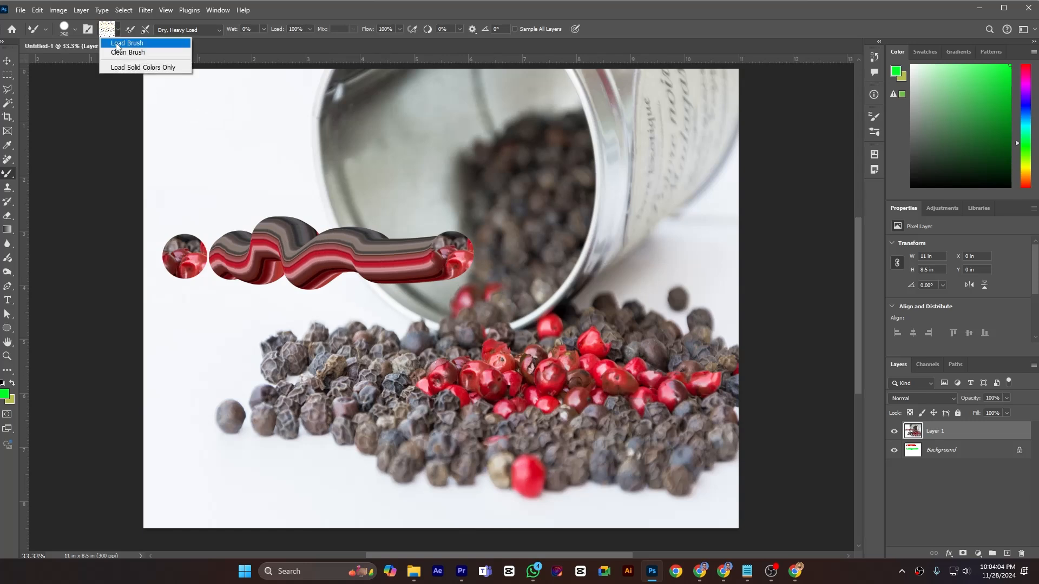
pyautogui.click(127, 52)
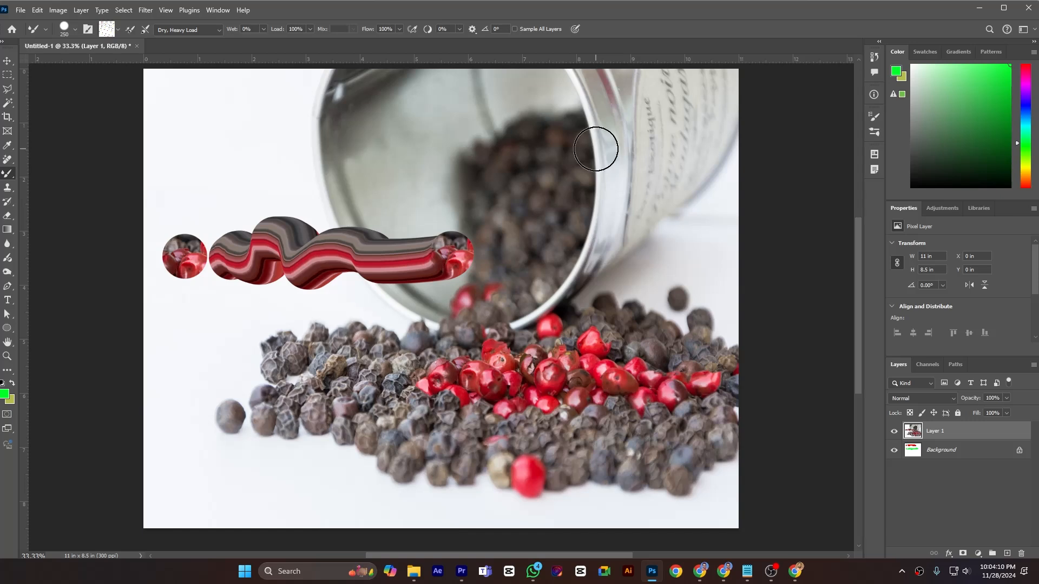
pyautogui.keyDown('alt'); pyautogui.click(596, 149); pyautogui.keyUp('alt')
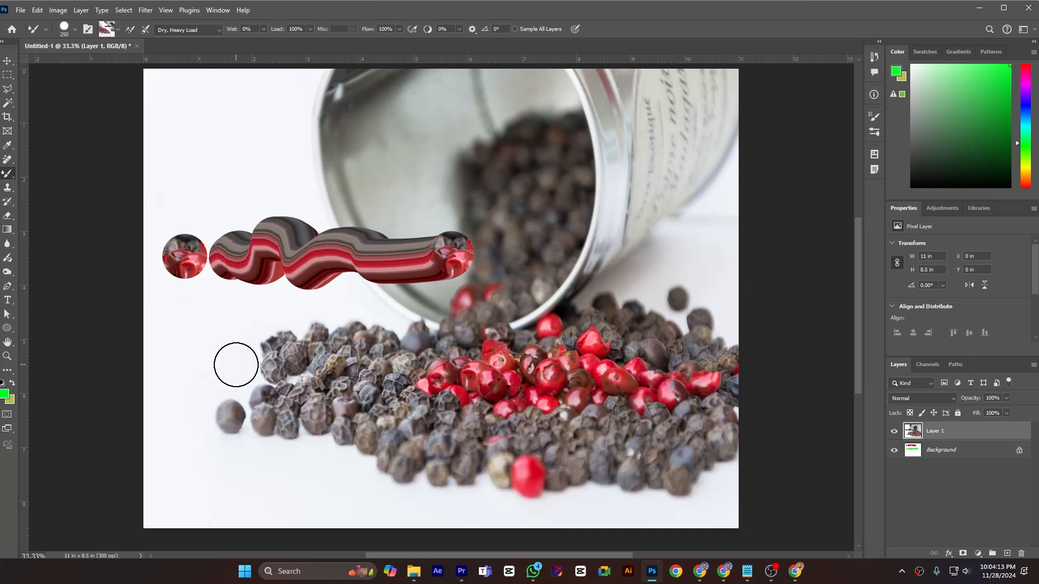
pyautogui.click(174, 139)
pyautogui.moveTo(180, 189)
pyautogui.mouseDown()
pyautogui.moveTo(262, 162)
pyautogui.moveTo(314, 182)
pyautogui.mouseUp()
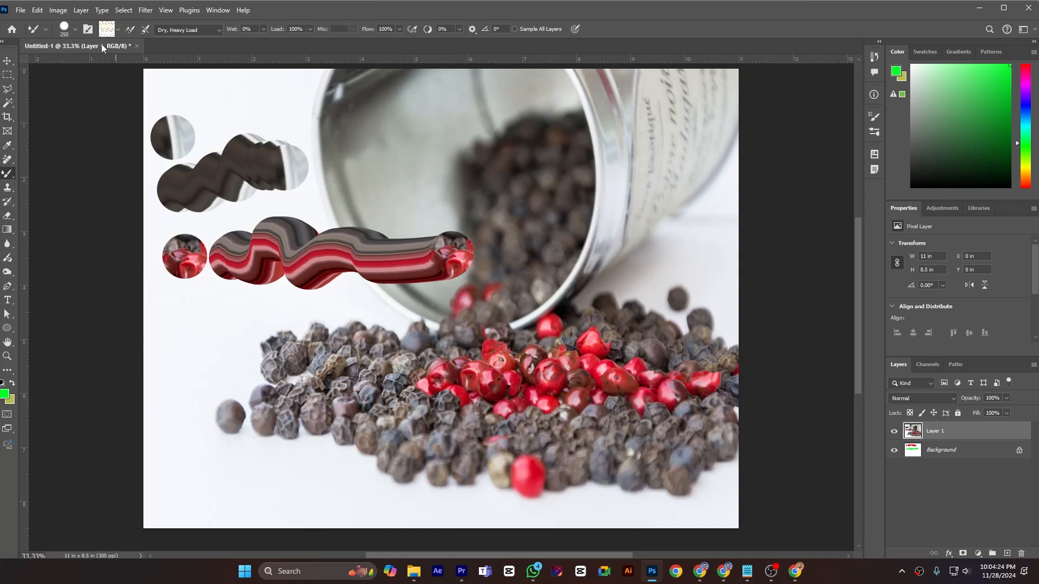
# - Switch to Load Solid Colors Only, sample a red peppercorn, and paint a pink dab and stroke
pyautogui.click(119, 30)
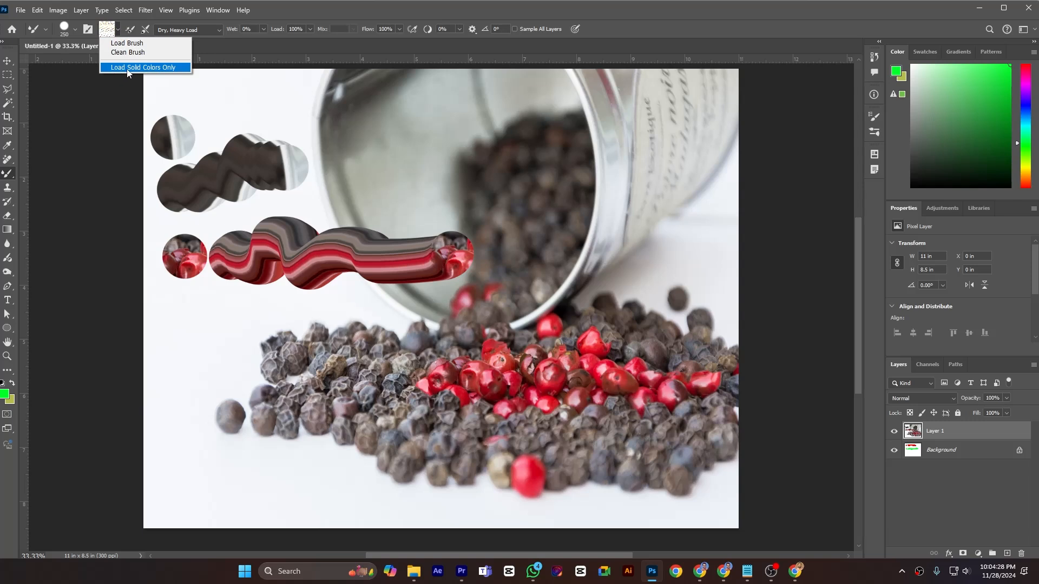
pyautogui.click(107, 69)
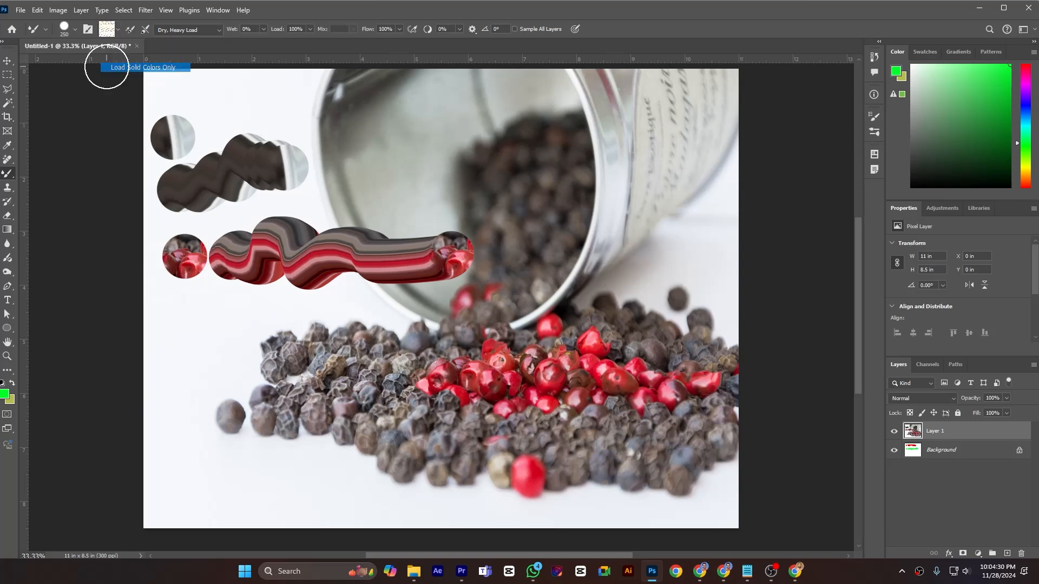
pyautogui.click(118, 31)
pyautogui.click(265, 121)
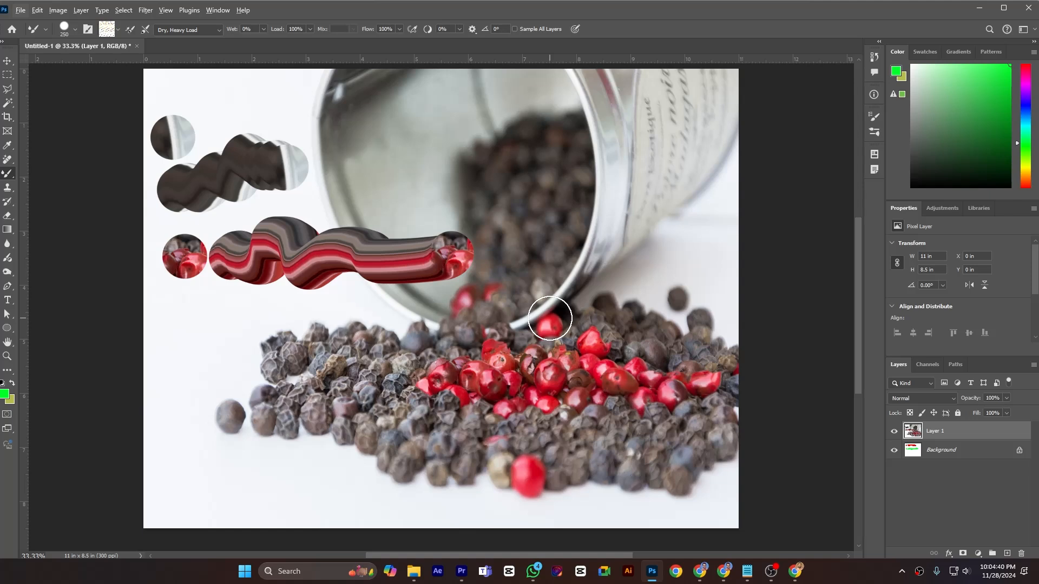
pyautogui.keyDown('alt'); pyautogui.click(553, 318); pyautogui.keyUp('alt')
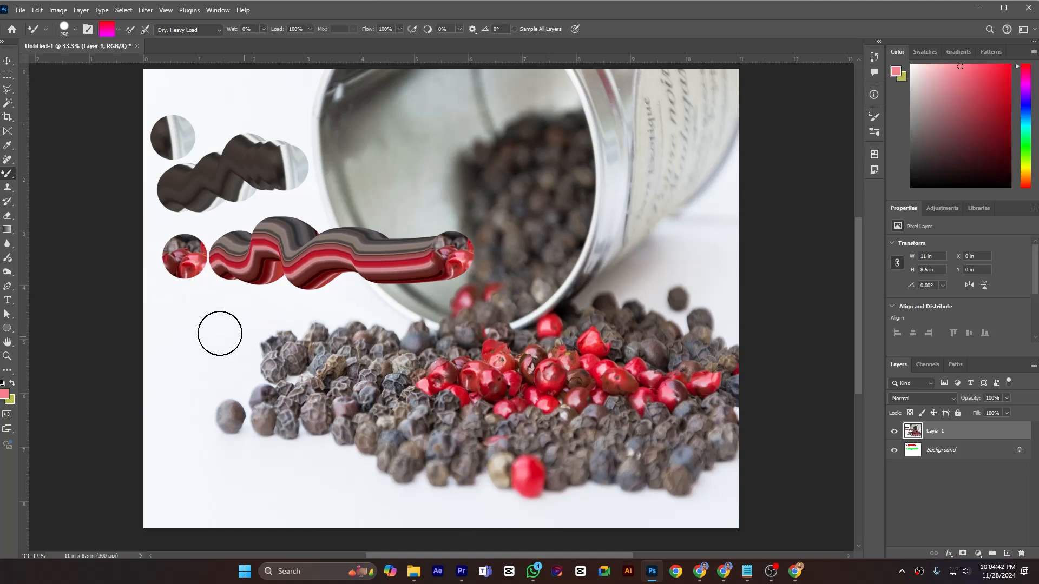
pyautogui.click(176, 322)
pyautogui.moveTo(217, 322)
pyautogui.mouseDown()
pyautogui.moveTo(282, 325)
pyautogui.moveTo(319, 309)
pyautogui.moveTo(348, 309)
pyautogui.mouseUp()
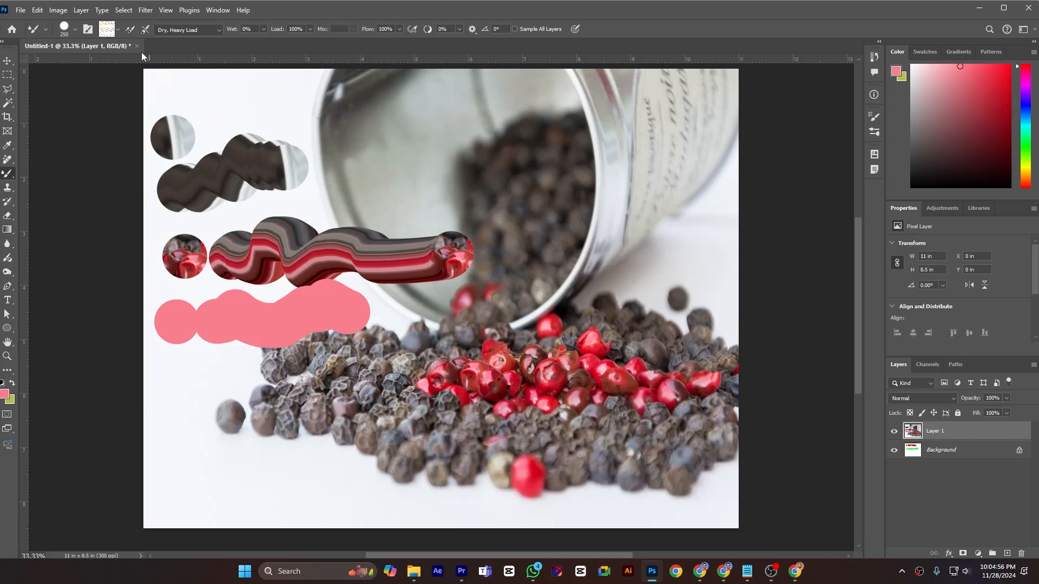
# - Hide Layer 1, select Background, and paint several pink dabs and strokes below the green row
pyautogui.click(894, 431)
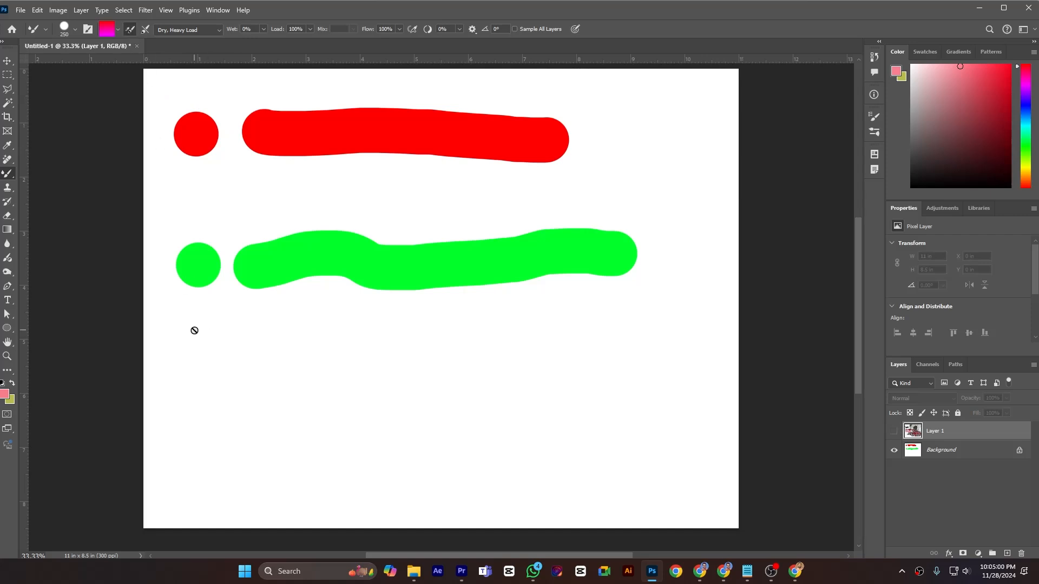
pyautogui.click(945, 451)
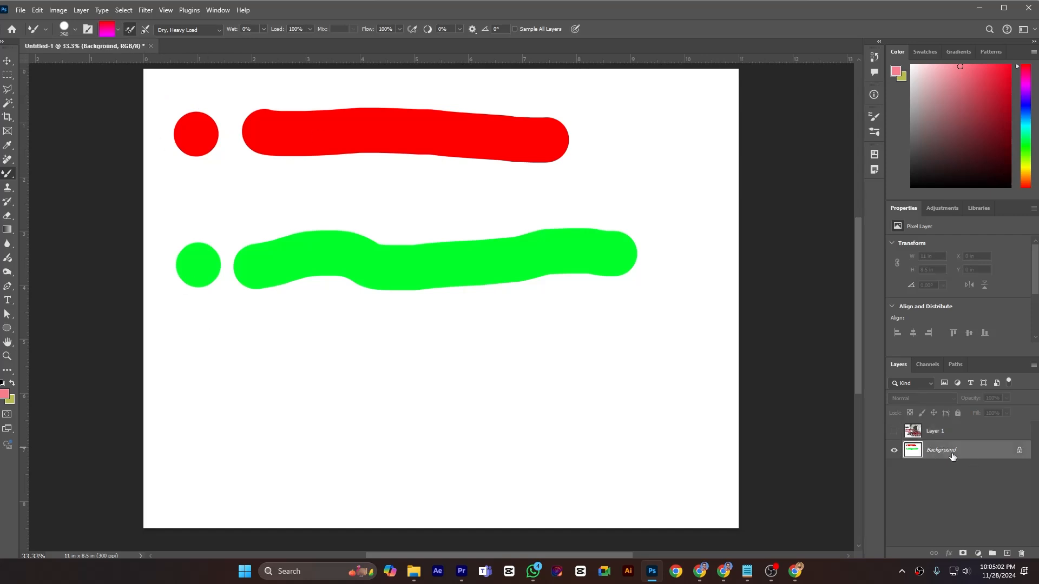
pyautogui.click(202, 339)
pyautogui.moveTo(259, 340)
pyautogui.mouseDown()
pyautogui.moveTo(343, 348)
pyautogui.moveTo(555, 331)
pyautogui.mouseUp()
pyautogui.click(200, 402)
pyautogui.moveTo(257, 410)
pyautogui.mouseDown()
pyautogui.moveTo(531, 359)
pyautogui.moveTo(538, 373)
pyautogui.mouseUp()
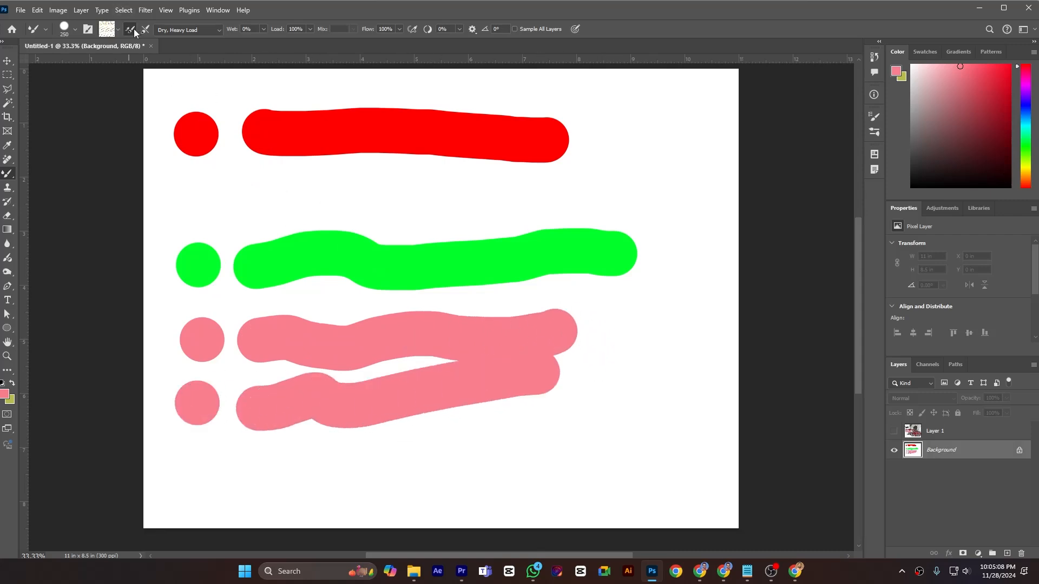
pyautogui.moveTo(202, 465); pyautogui.dragTo(255, 466)
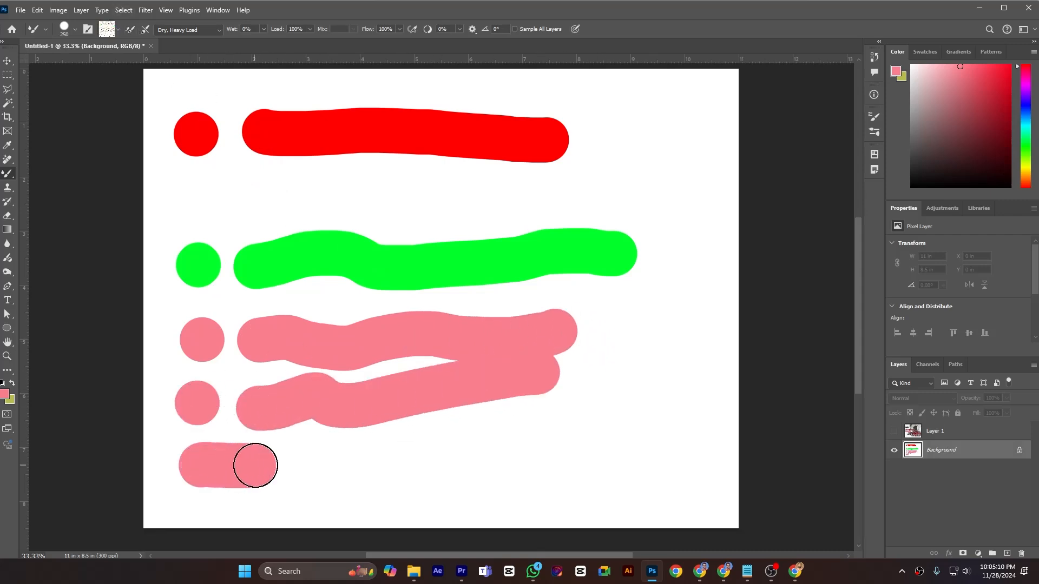
pyautogui.moveTo(346, 468); pyautogui.dragTo(483, 460)
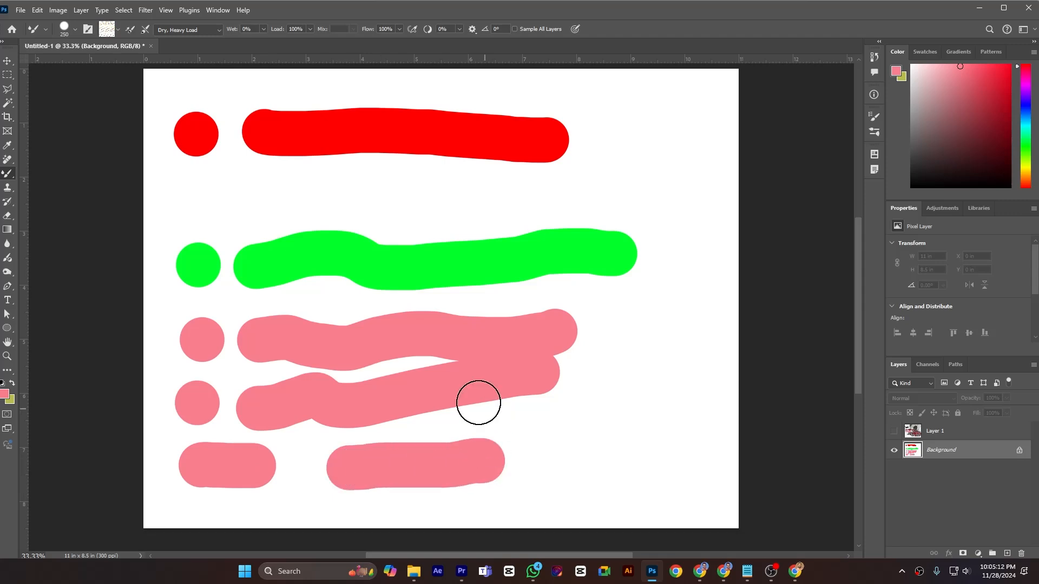
# - Set the brush Load to 10% and paint a long diagonal stroke that fades out
pyautogui.click(311, 29)
pyautogui.moveTo(313, 43); pyautogui.dragTo(295, 45)
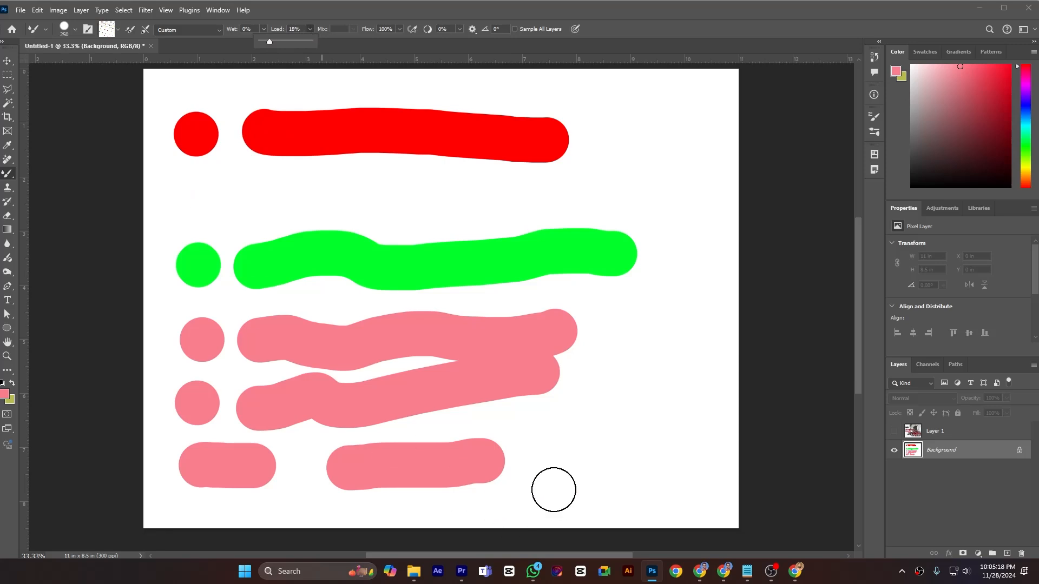
pyautogui.click(545, 460)
pyautogui.moveTo(548, 460)
pyautogui.mouseDown()
pyautogui.moveTo(641, 374)
pyautogui.moveTo(672, 320)
pyautogui.moveTo(682, 158)
pyautogui.mouseUp()
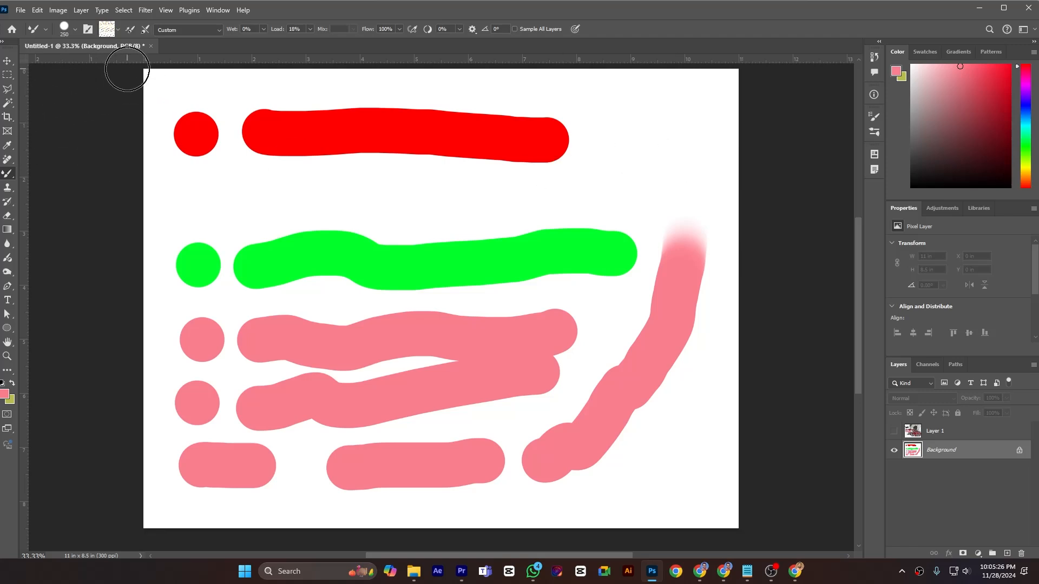
# - Toggle the load-brush-after-each-stroke option and paint two strokes between the red and green rows
pyautogui.click(130, 29)
pyautogui.moveTo(214, 202); pyautogui.dragTo(380, 197)
pyautogui.moveTo(397, 199)
pyautogui.mouseDown()
pyautogui.moveTo(576, 186)
pyautogui.moveTo(628, 202)
pyautogui.mouseUp()
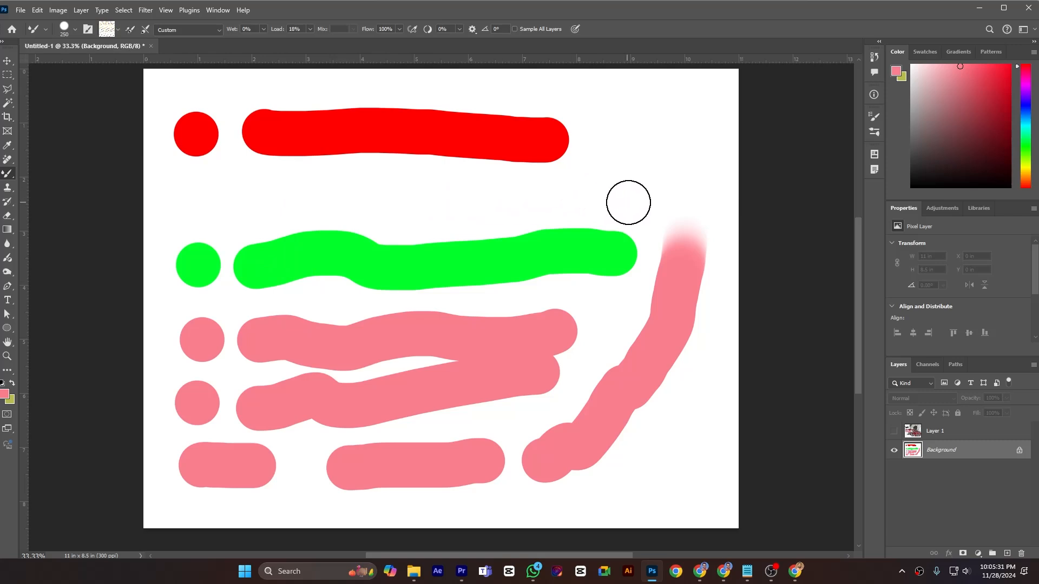
# - Toggle load-brush-after-each-stroke again and paint a short dab and a fading stroke in that row
pyautogui.click(130, 29)
pyautogui.moveTo(201, 203); pyautogui.dragTo(252, 201)
pyautogui.click(310, 200)
pyautogui.moveTo(349, 199); pyautogui.dragTo(465, 197)
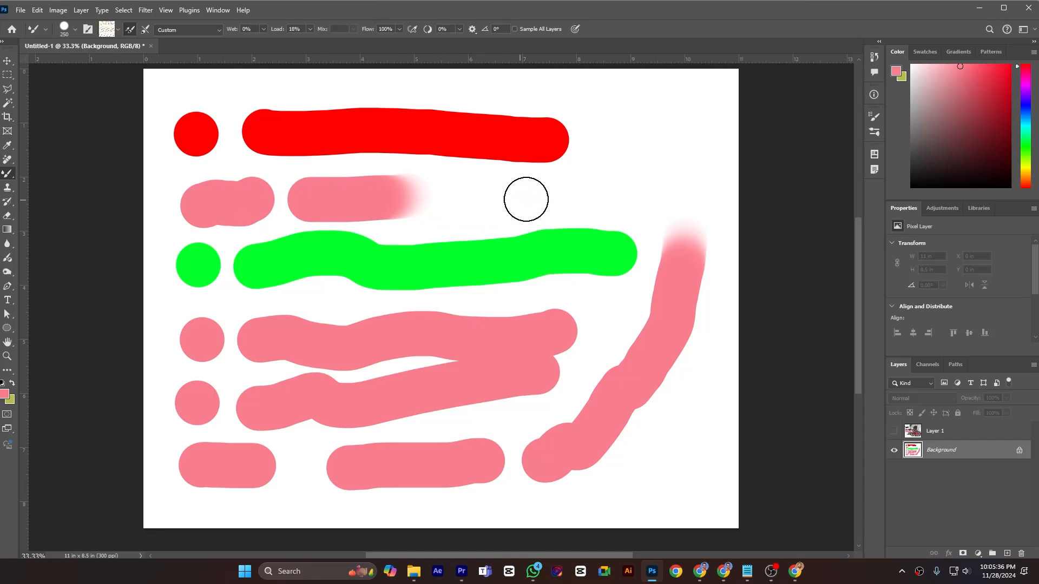
# - Paint two more fading strokes near the top, then switch on cleaning the brush after each stroke
pyautogui.moveTo(426, 90); pyautogui.dragTo(561, 92)
pyautogui.moveTo(464, 209); pyautogui.dragTo(534, 197)
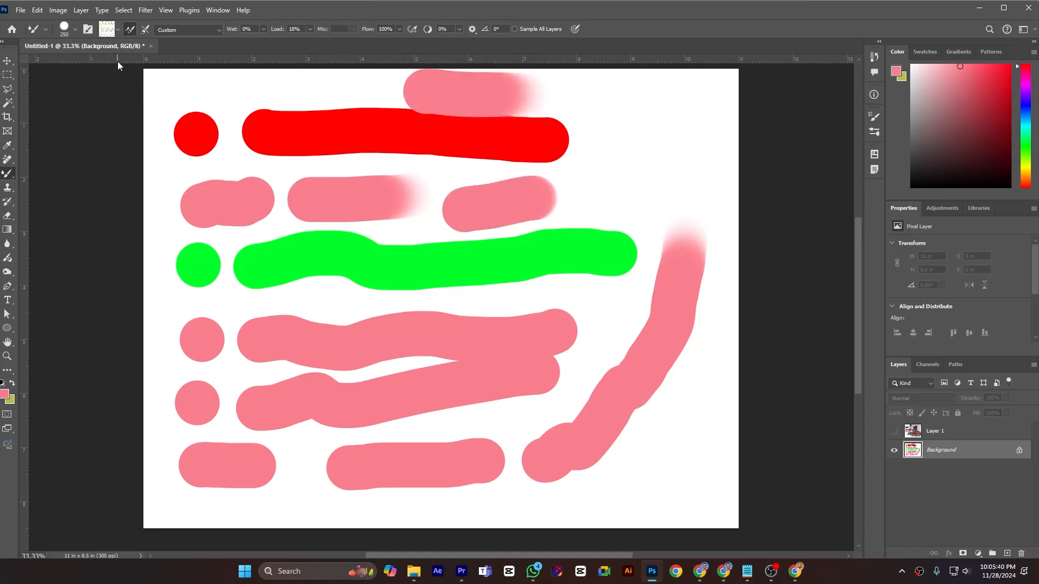
pyautogui.click(145, 30)
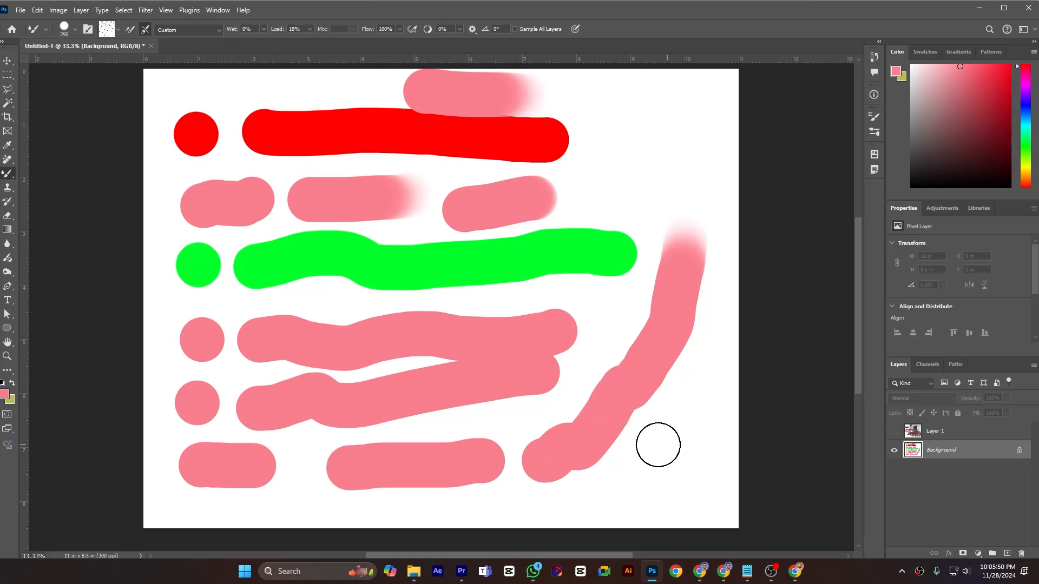